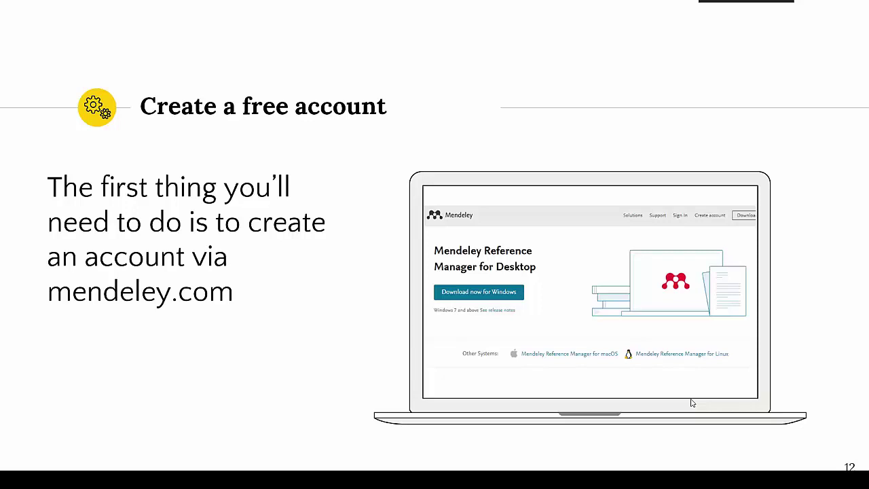
Switch to the browser, open the account registration form from mendeley.com and toggle the Stay signed in option
key("alt+Tab")
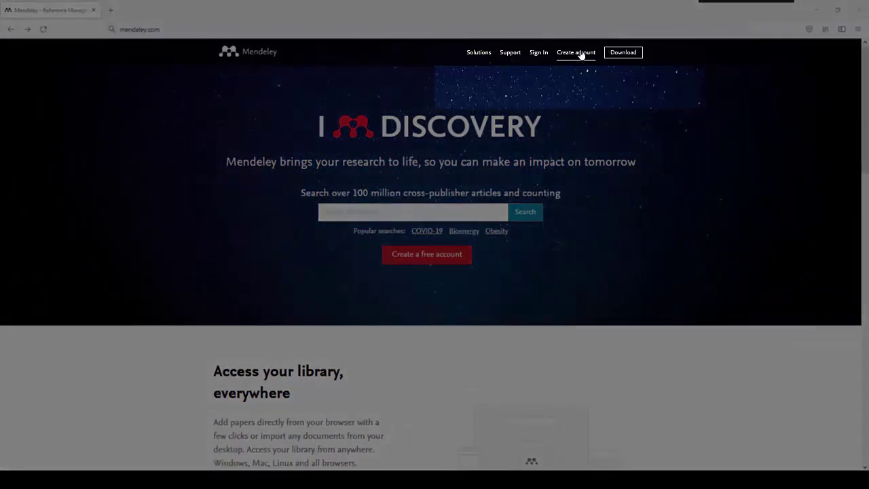
left_click(575, 52)
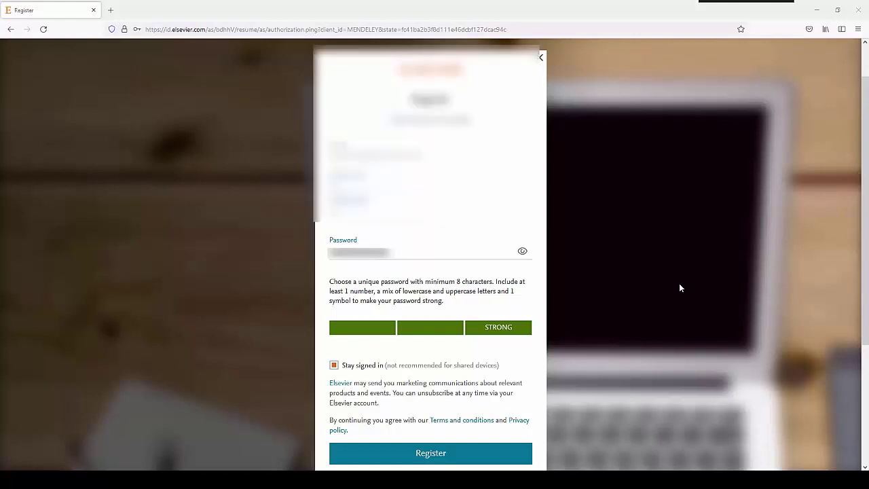
scroll(676, 289, "down", 3)
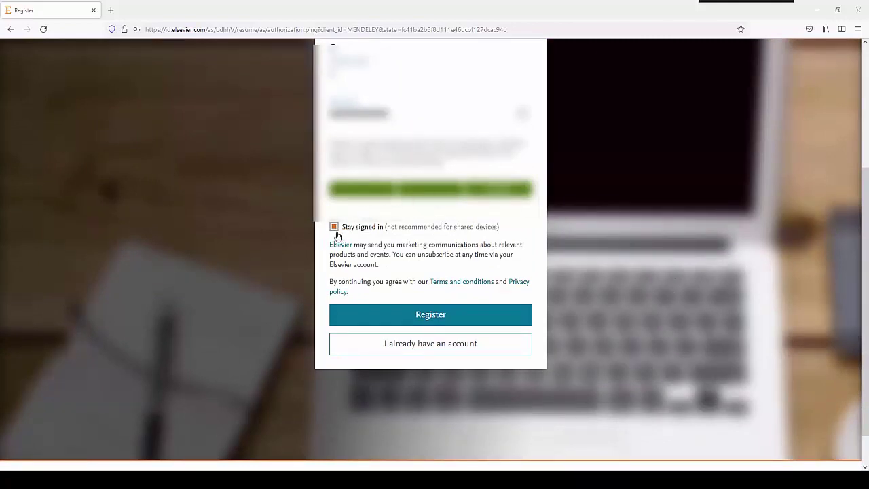
left_click(334, 227)
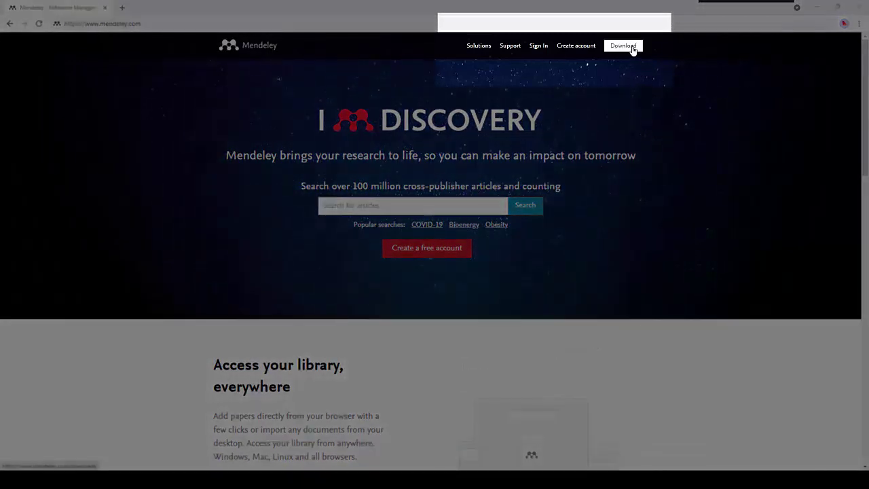
Download Mendeley Reference Manager for Windows from mendeley.com and install it for all users of the computer
left_click(632, 49)
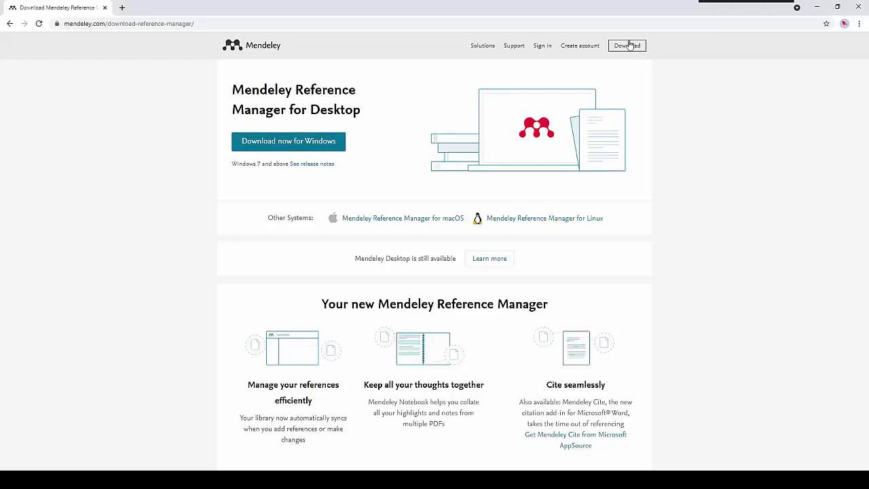
left_click(292, 143)
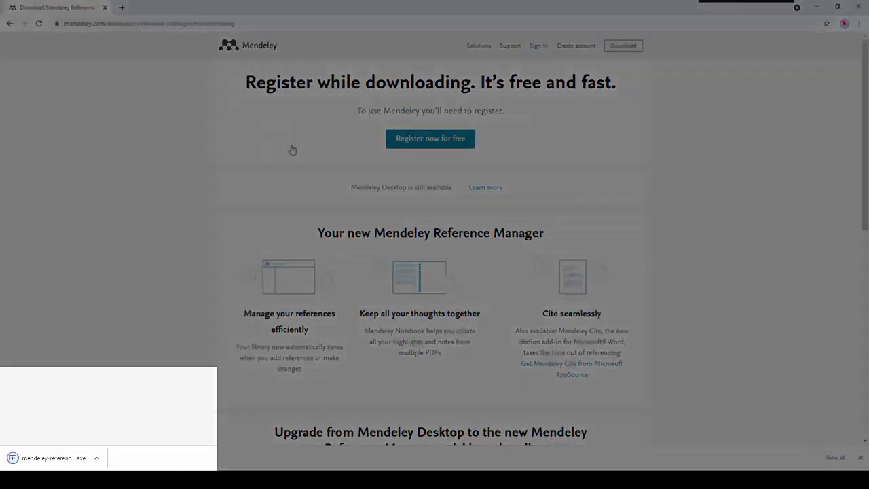
left_click(60, 460)
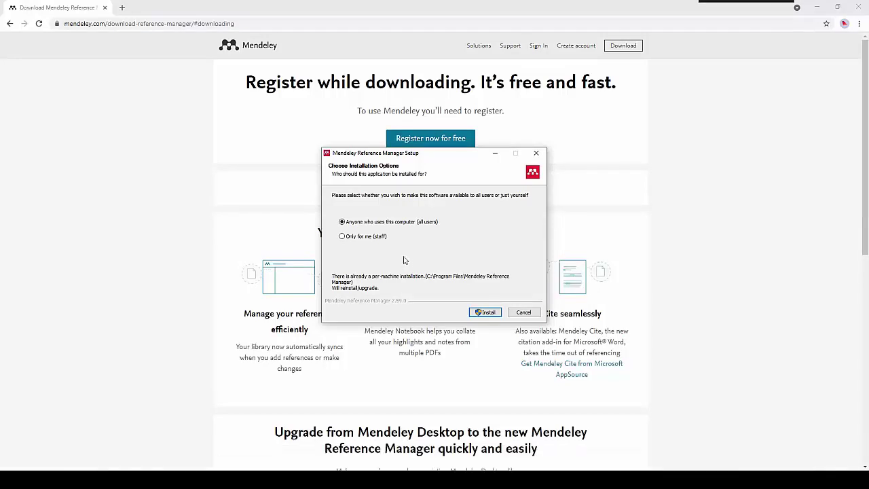
left_click(485, 312)
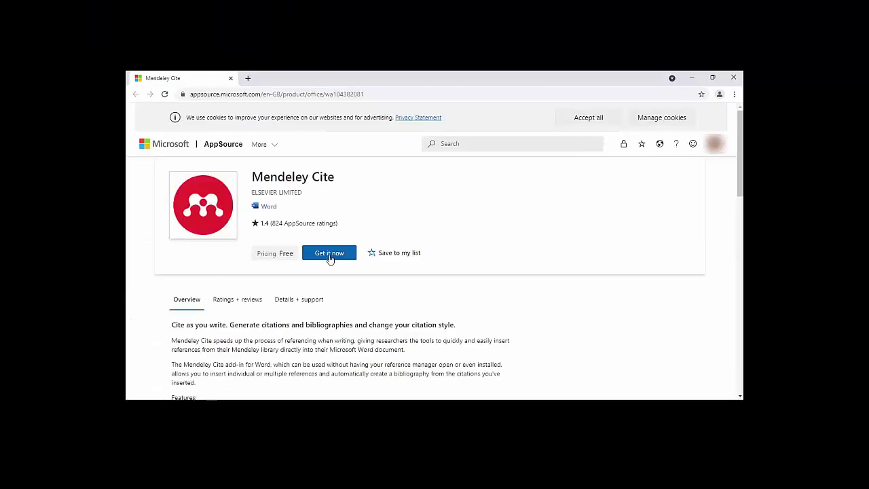
Get the free Mendeley Cite add-in from Microsoft AppSource, granting permission to share the account information
left_click(330, 257)
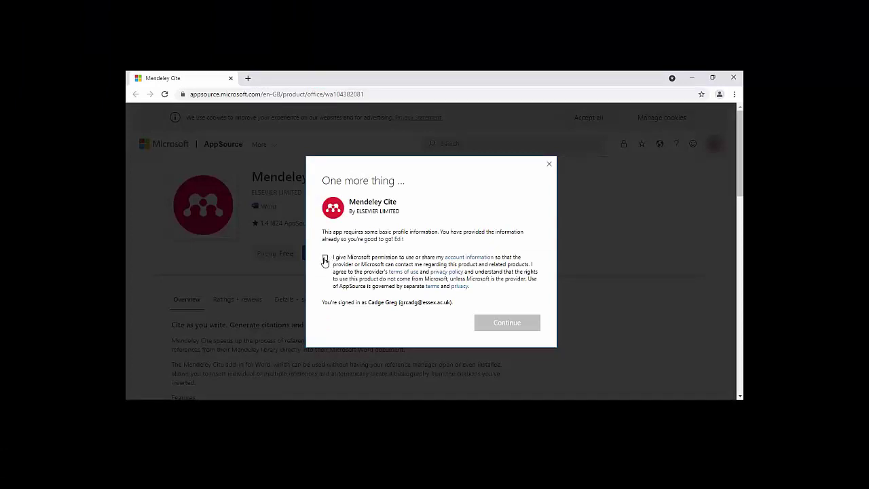
left_click(324, 259)
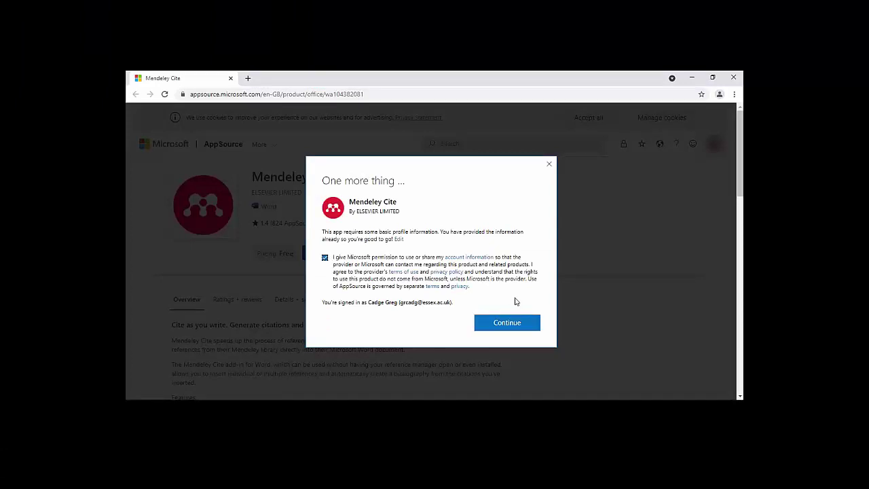
left_click(510, 323)
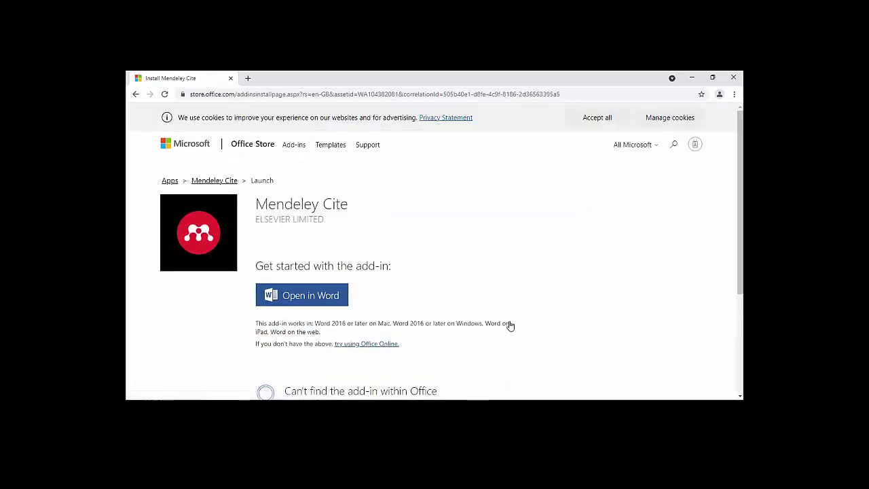
Open the Mendeley Cite add-in in Word and launch it in the Mendeley-Cite document
left_click(306, 301)
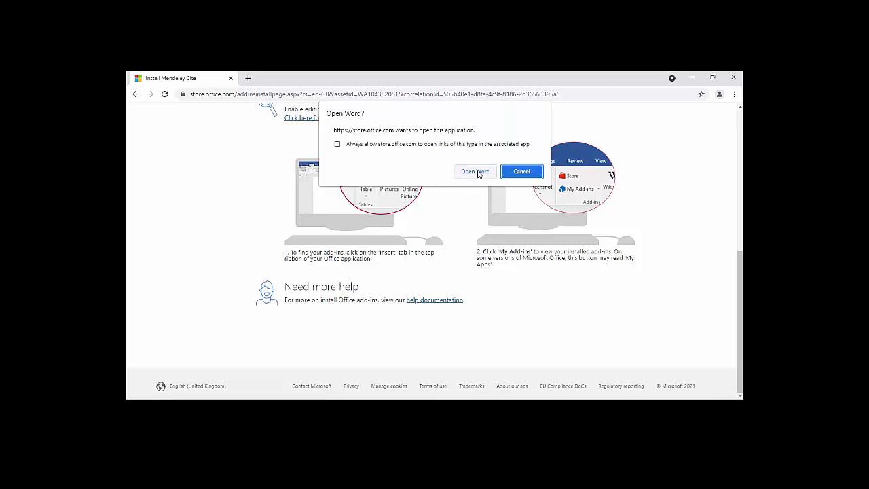
left_click(476, 172)
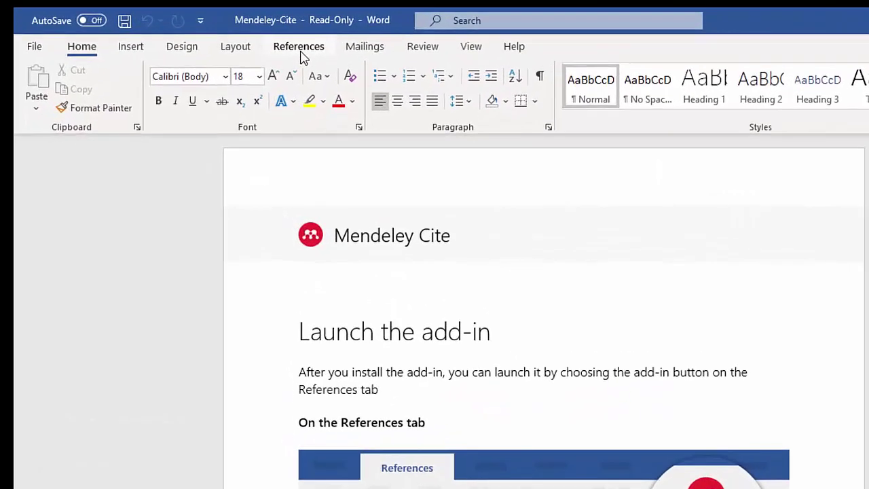
left_click(303, 53)
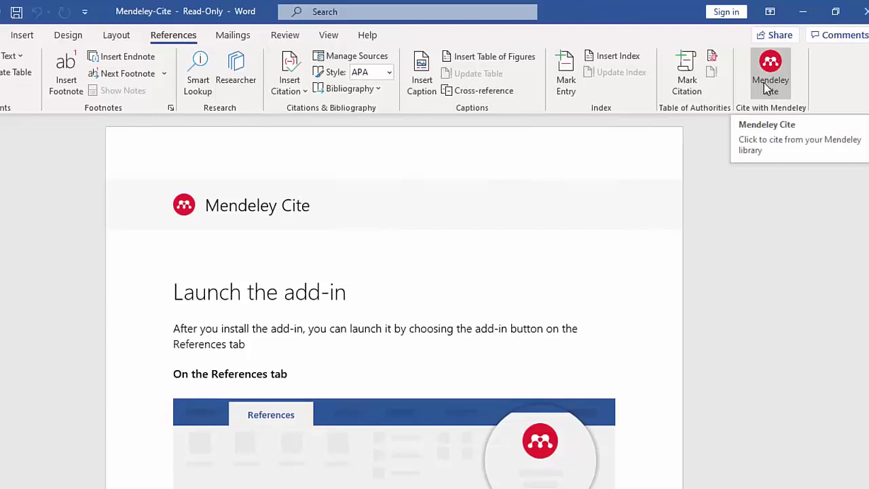
left_click(771, 85)
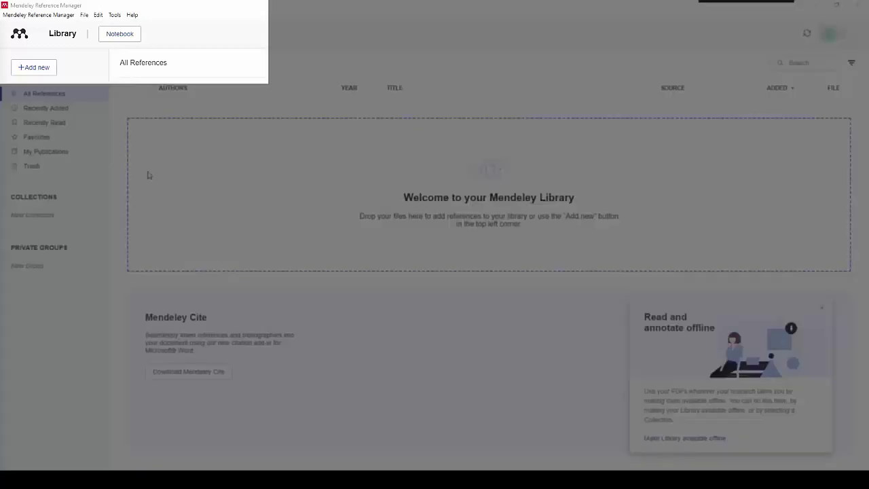
From Mendeley Reference Manager, install the Mendeley Web Importer extension in Chrome and dismiss the installation notice
left_click(117, 18)
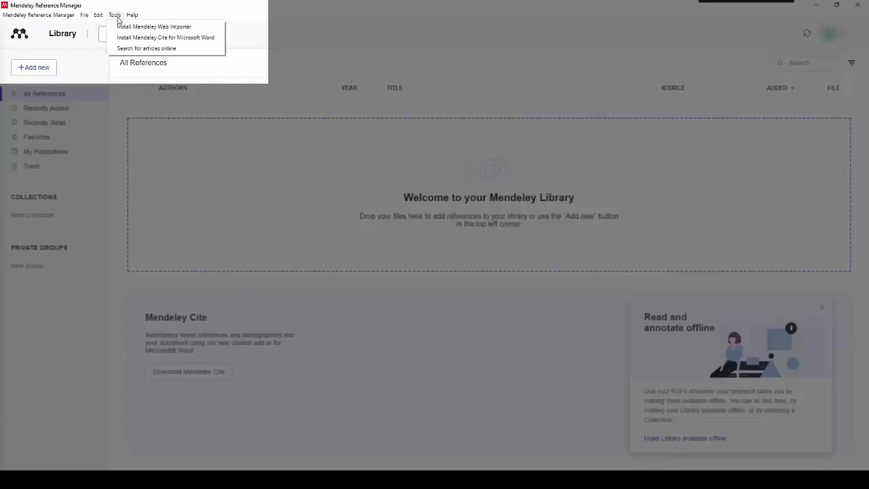
left_click(210, 28)
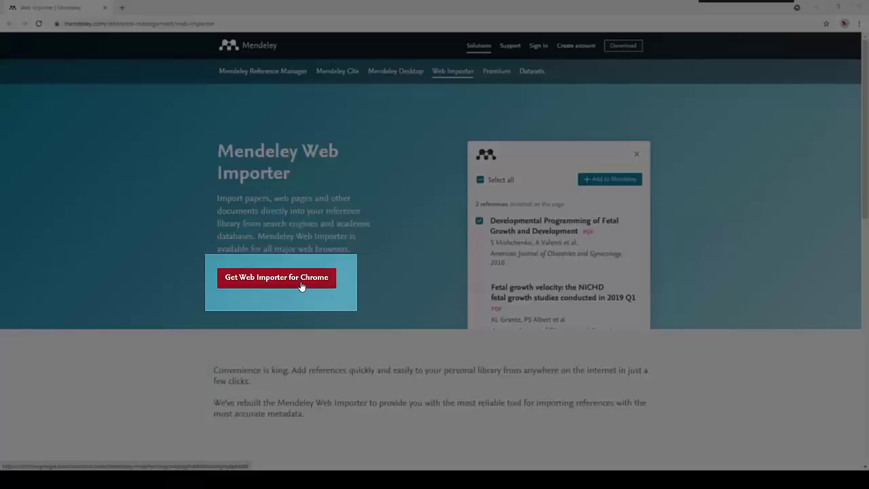
left_click(302, 286)
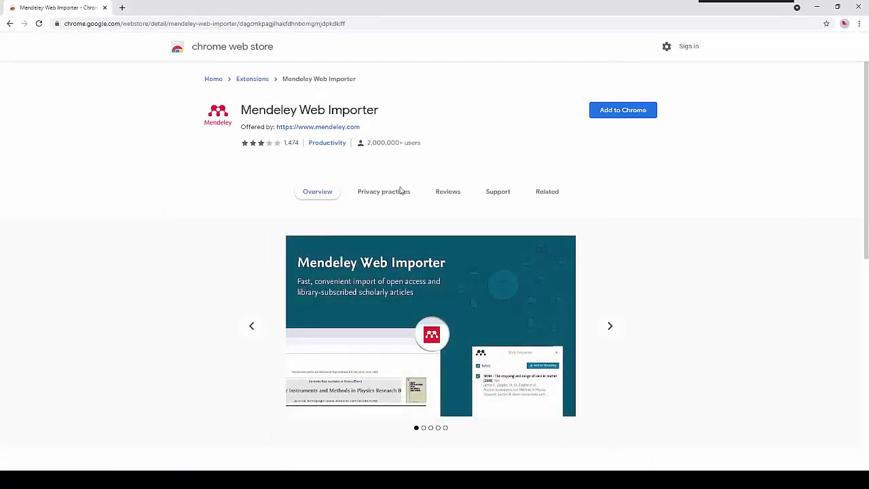
left_click(625, 113)
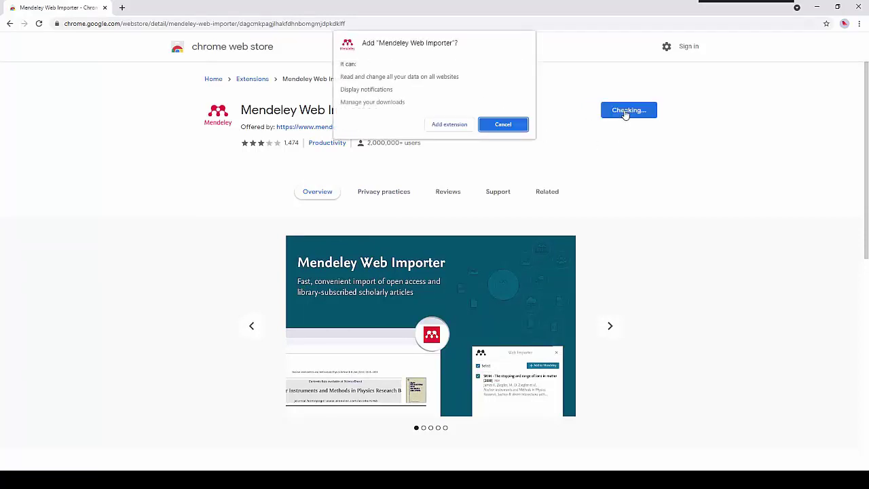
left_click(450, 126)
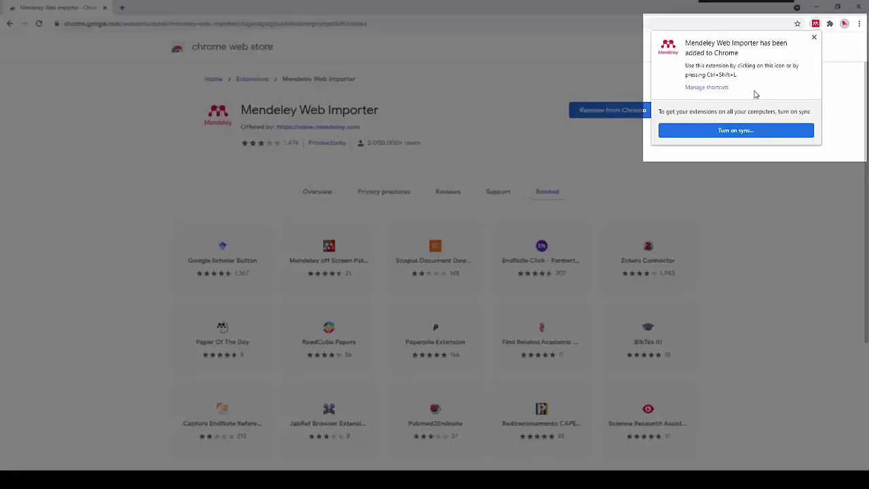
left_click(815, 38)
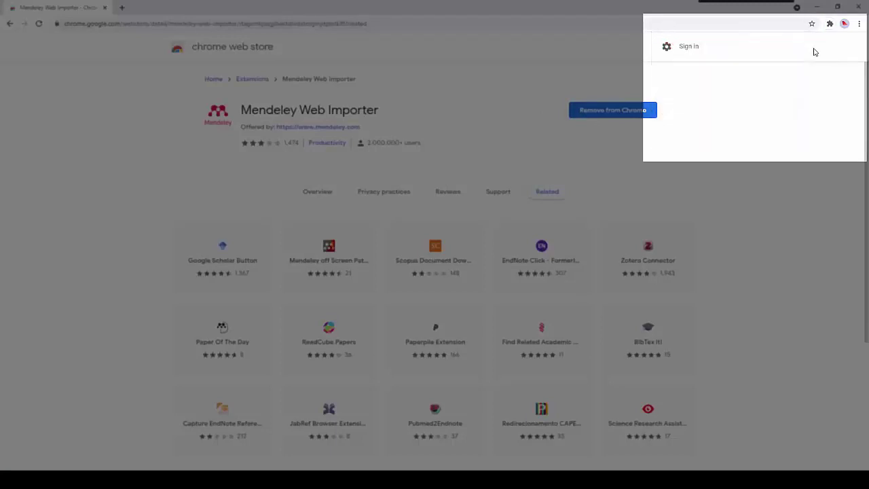
Pin the Mendeley Web Importer extension in Chrome and start it
left_click(830, 26)
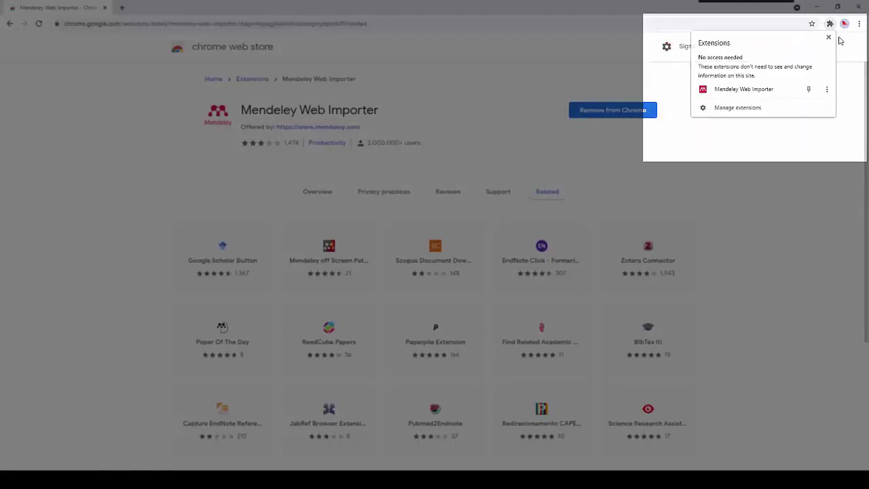
left_click(831, 28)
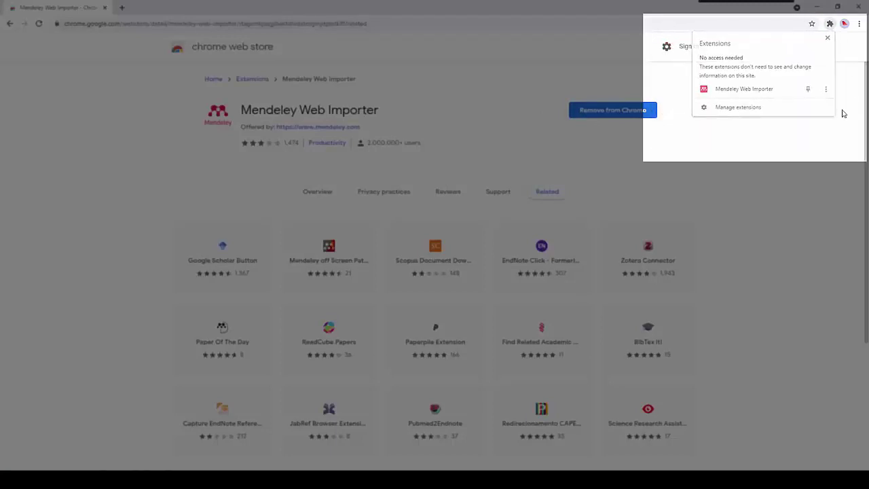
left_click(830, 27)
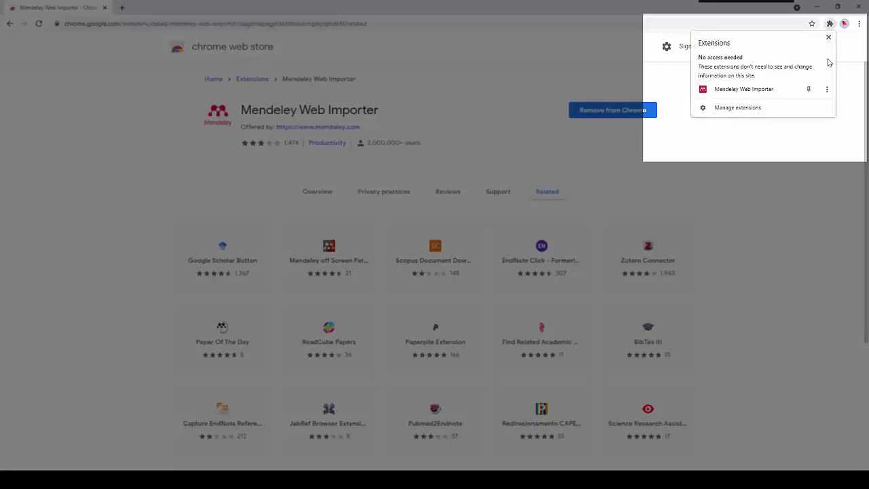
left_click(808, 91)
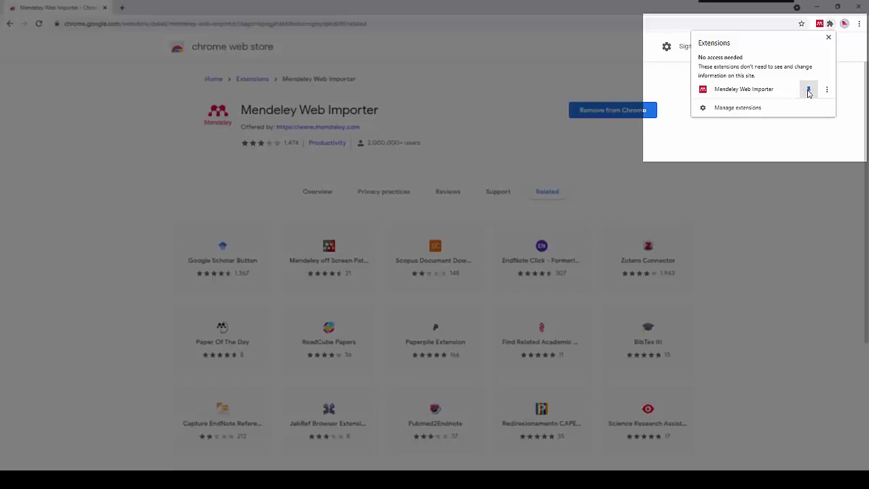
left_click(803, 188)
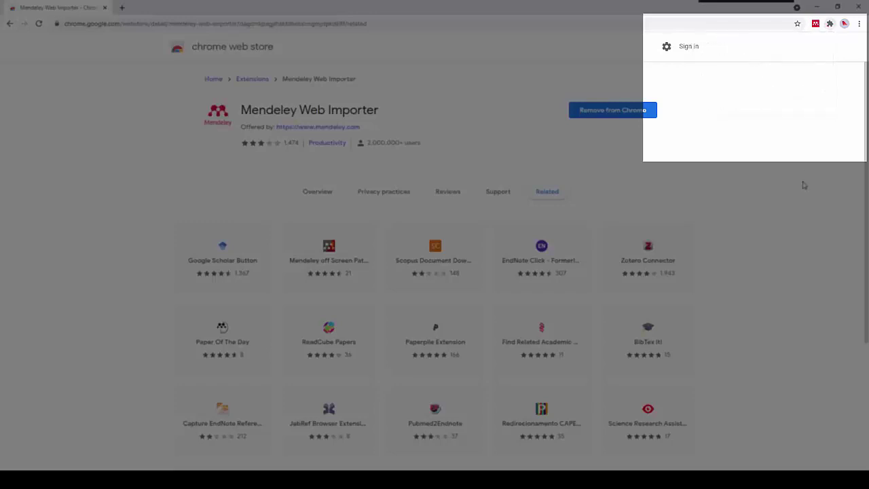
left_click(815, 27)
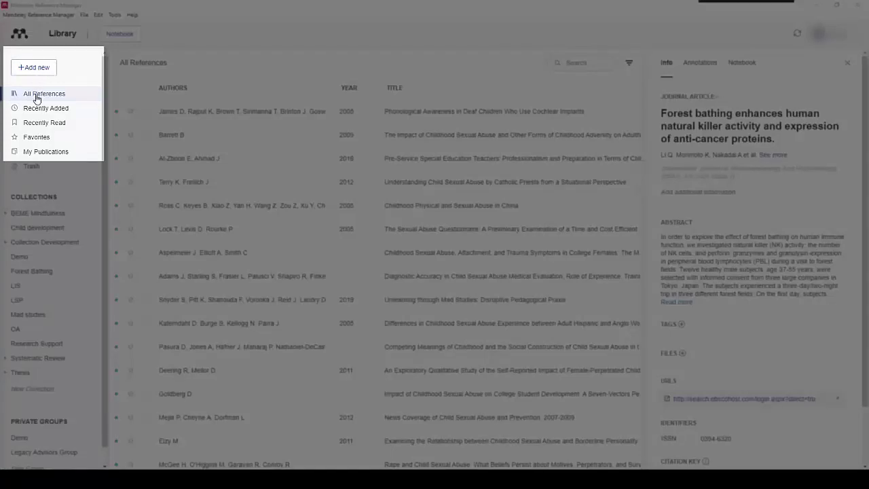
In Mendeley Reference Manager, browse All References, Recently Added, Recently Read and the Forest Bathing collection
left_click(41, 99)
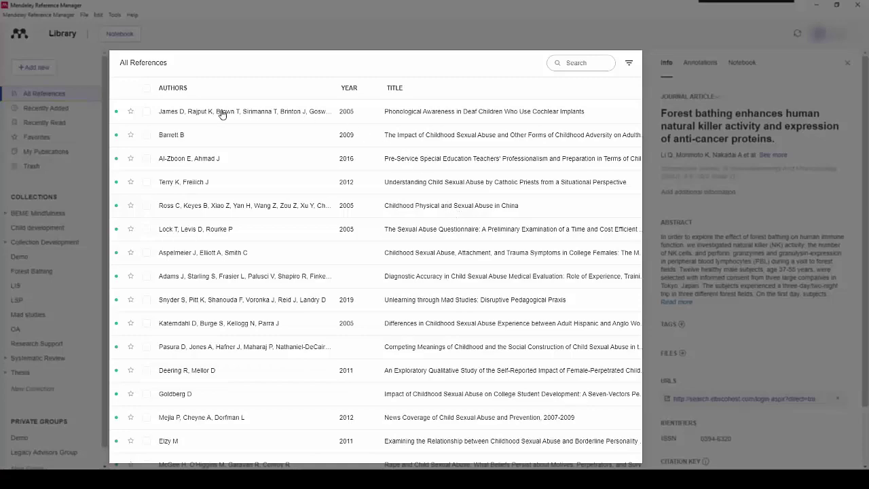
scroll(489, 173, "down", 10)
scroll(487, 174, "down", 4)
scroll(485, 177, "up", 14)
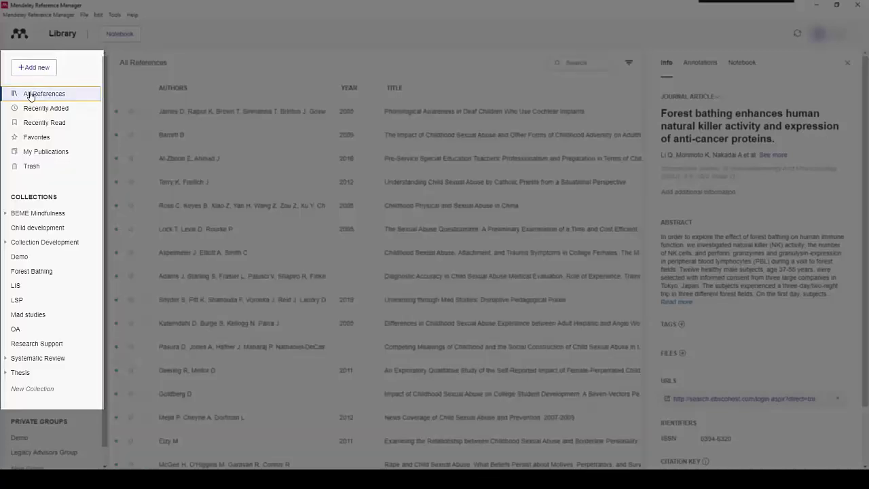
left_click(67, 109)
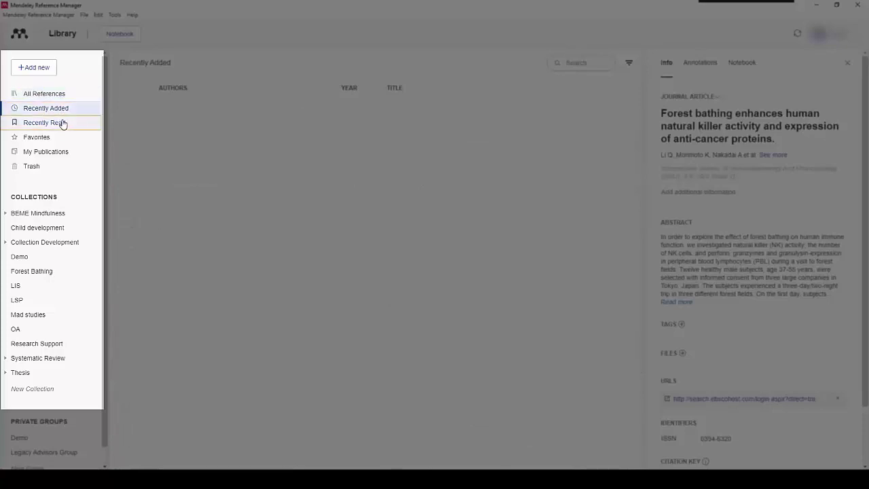
left_click(63, 123)
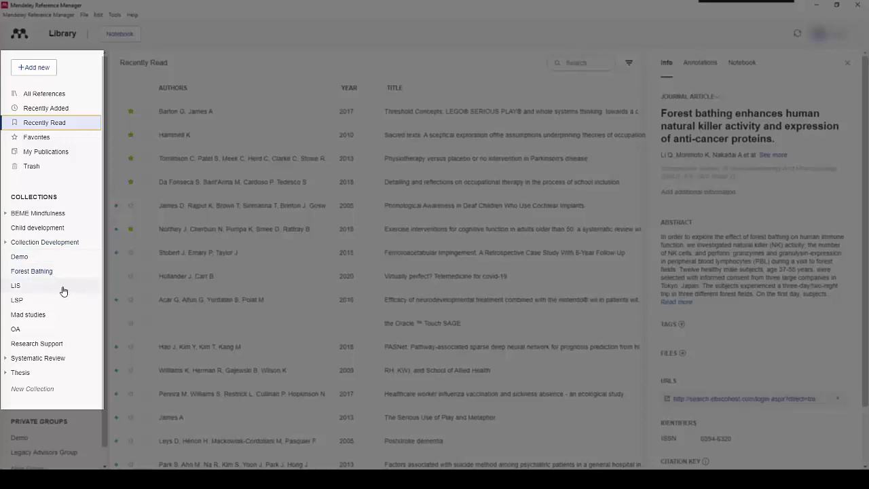
left_click(33, 277)
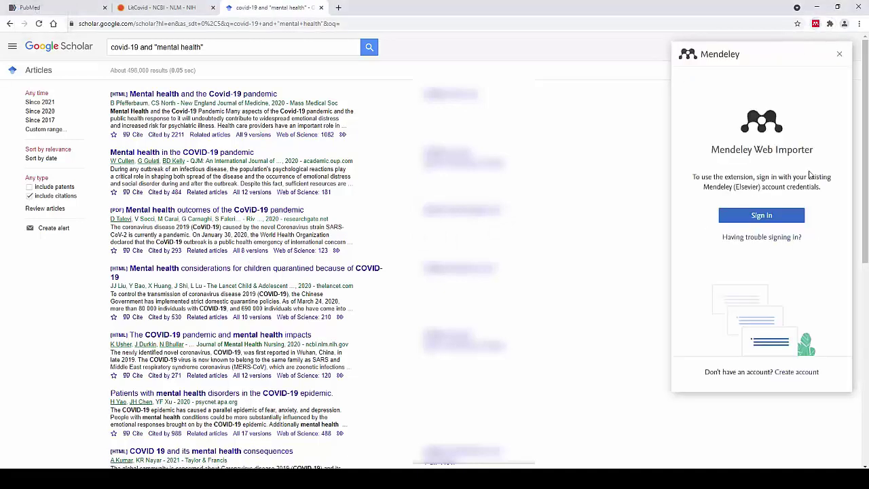
Sign in to Mendeley Web Importer on the Google Scholar results page with the account e-mail and password, and browse the detected references
left_click(755, 217)
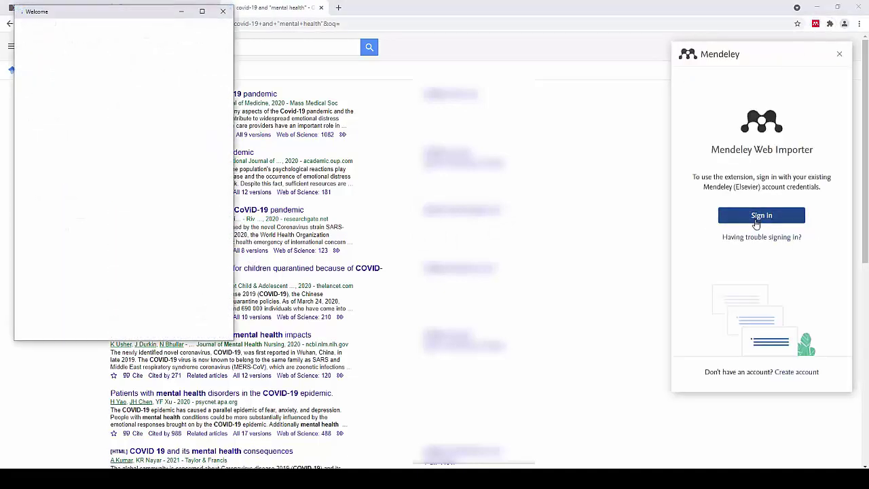
left_click(134, 115)
key("ctrl+v")
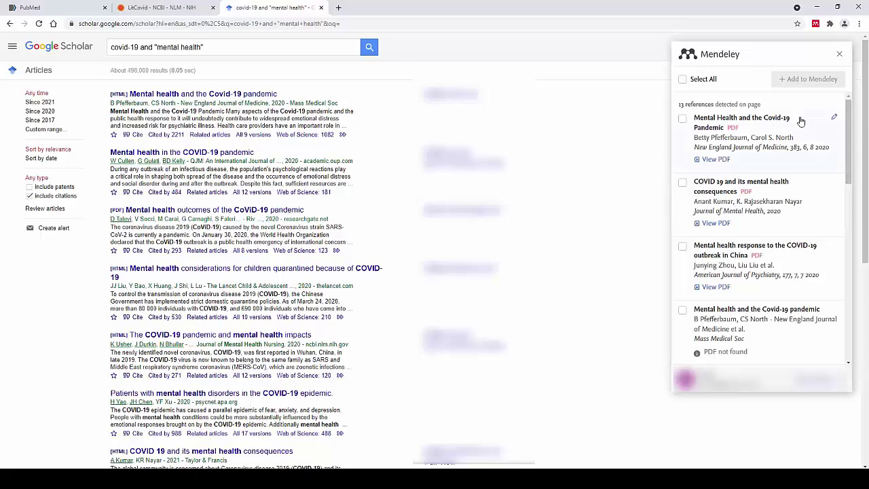
scroll(776, 218, "down", 4)
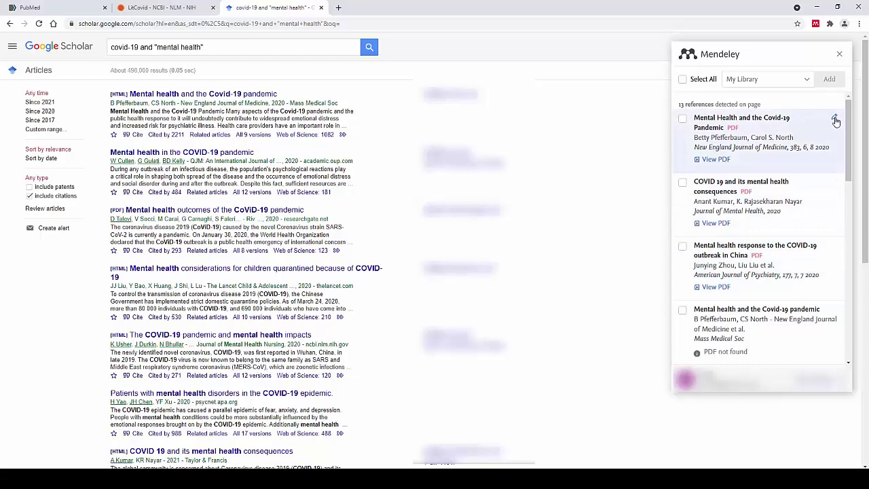
Try changing the end page of the reference "Mental Health and the Covid-19 Pandemic" to 543, review its remaining fields, and cancel the edits
left_click(835, 120)
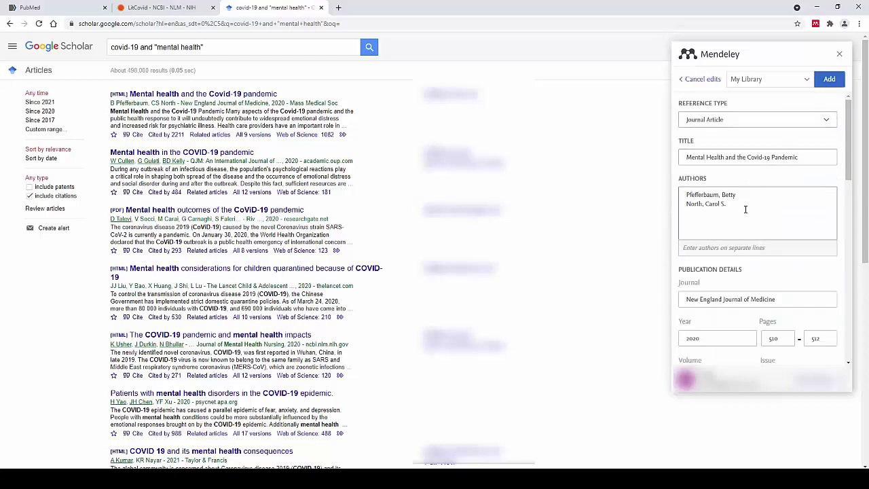
scroll(821, 314, "down", 1)
left_click(825, 293)
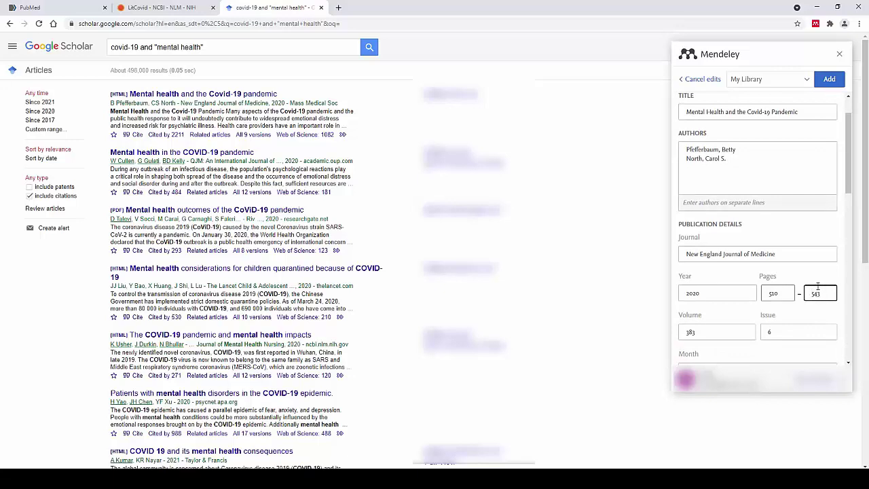
scroll(801, 296, "down", 5)
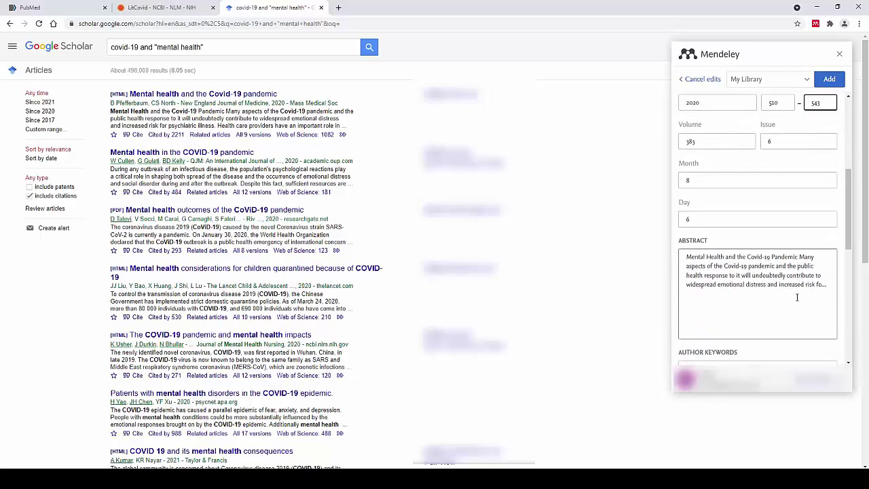
scroll(797, 297, "down", 8)
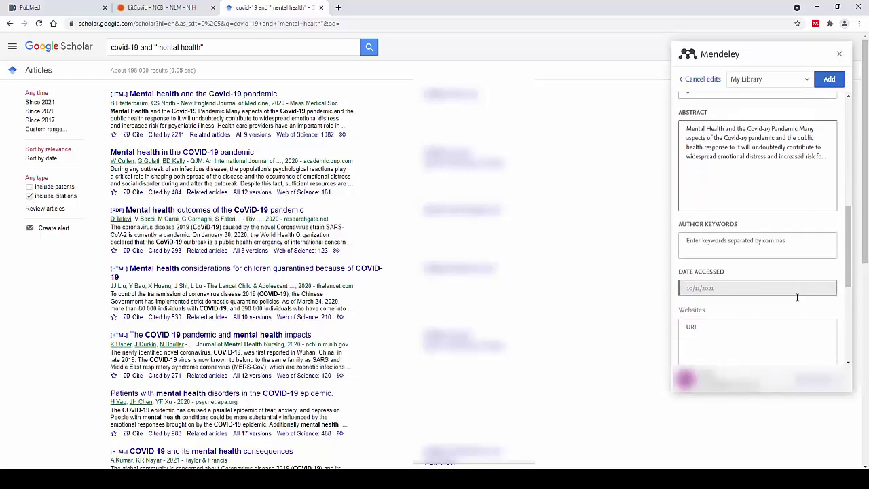
scroll(797, 296, "up", 13)
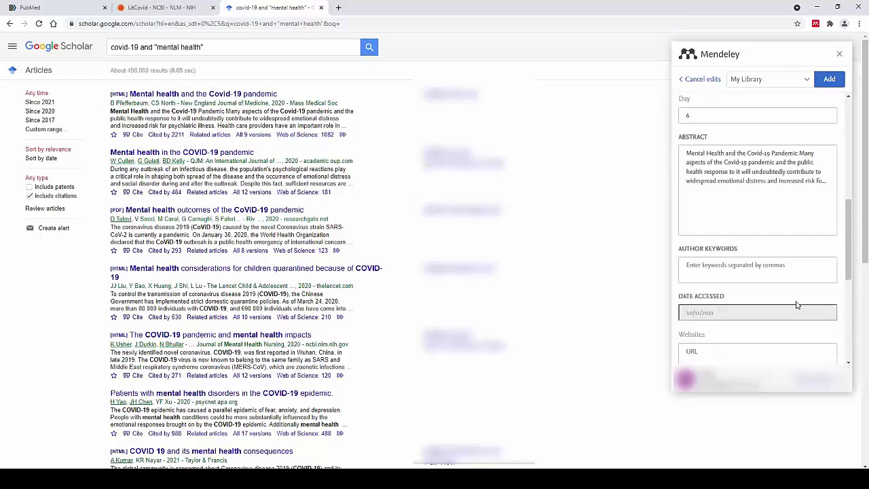
left_click(682, 83)
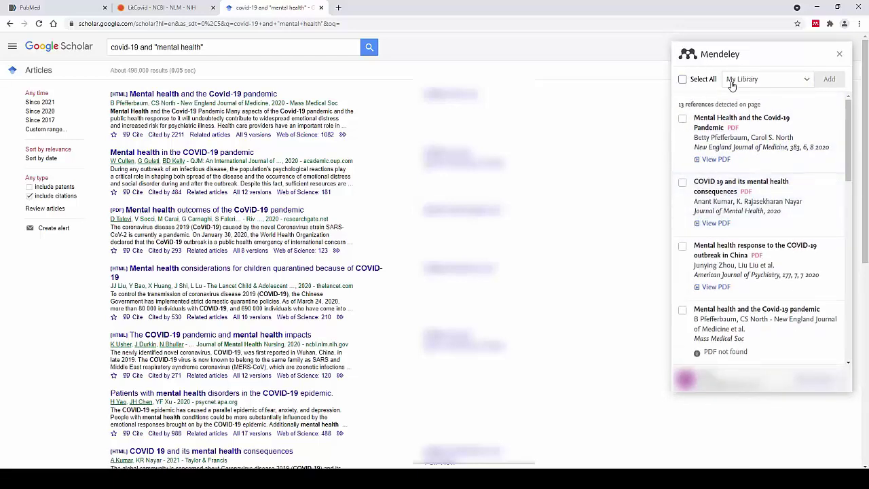
Add "Mental Health and the Covid-19 Pandemic" and "COVID 19 and its mental health consequences" to the Demo collection with Mendeley Web Importer
left_click(807, 80)
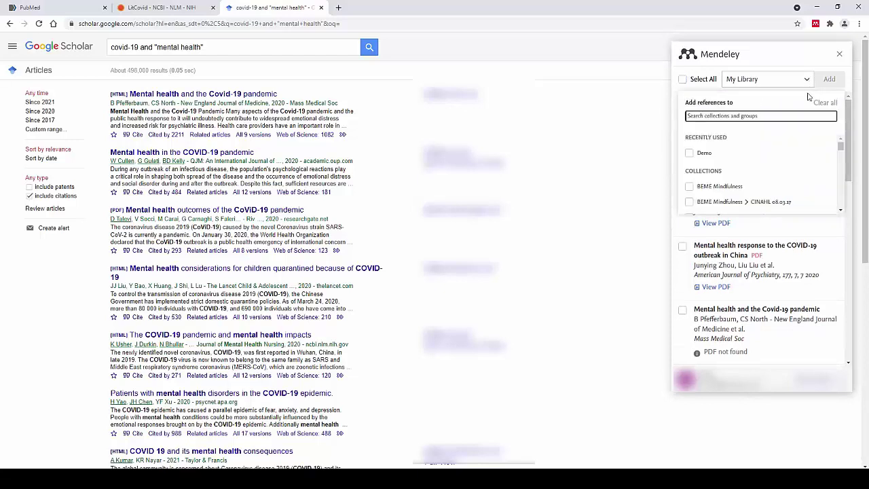
left_click(689, 153)
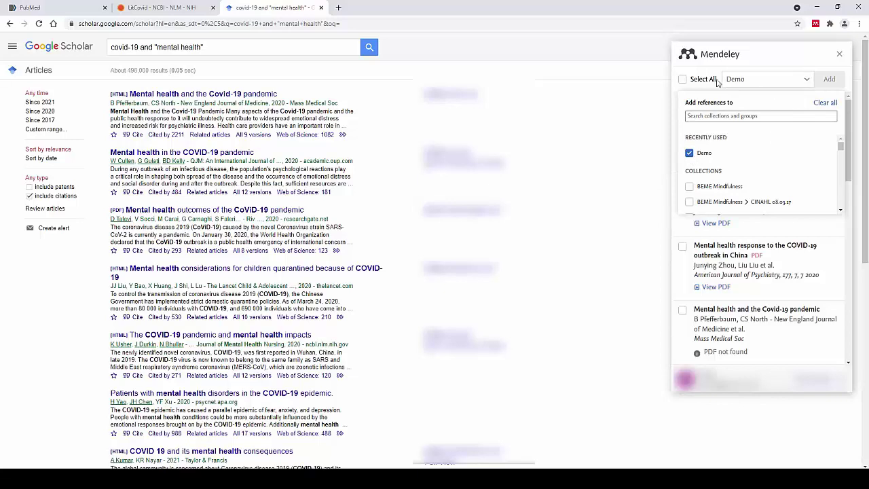
left_click(684, 182)
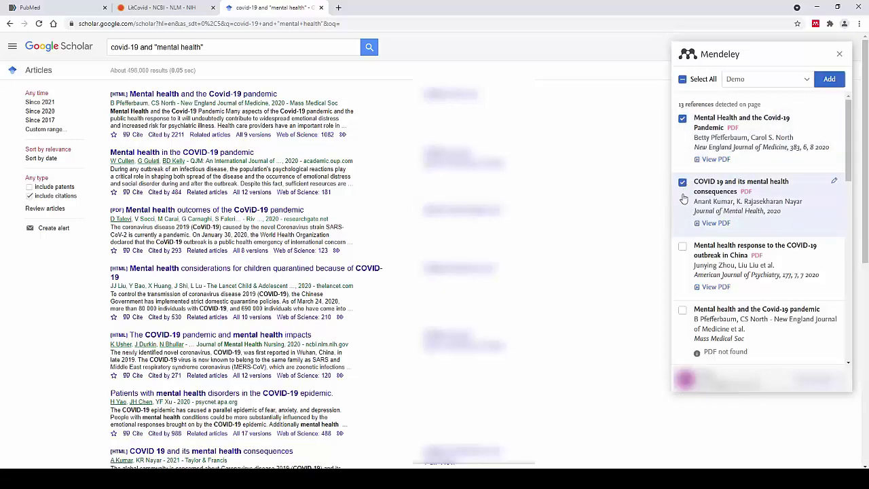
left_click(831, 80)
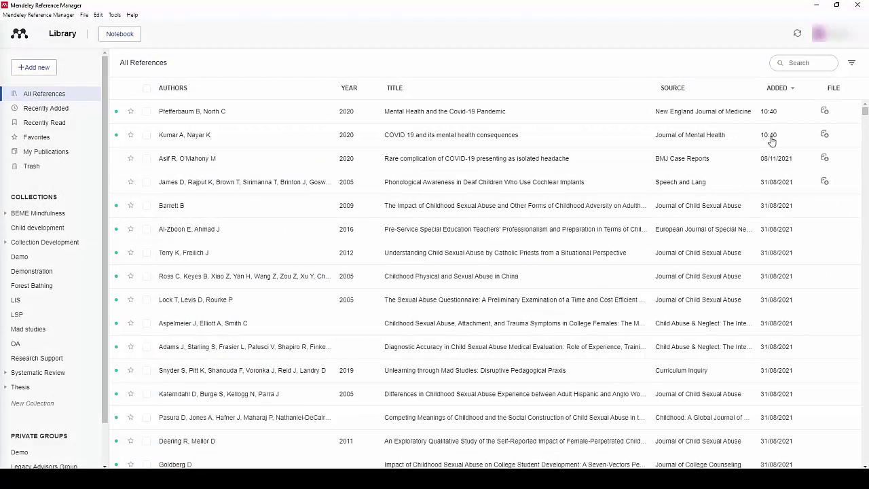
In Mendeley Reference Manager, sync the library and check the two imported Covid-19 mental health references in the Demo collection
left_click(798, 36)
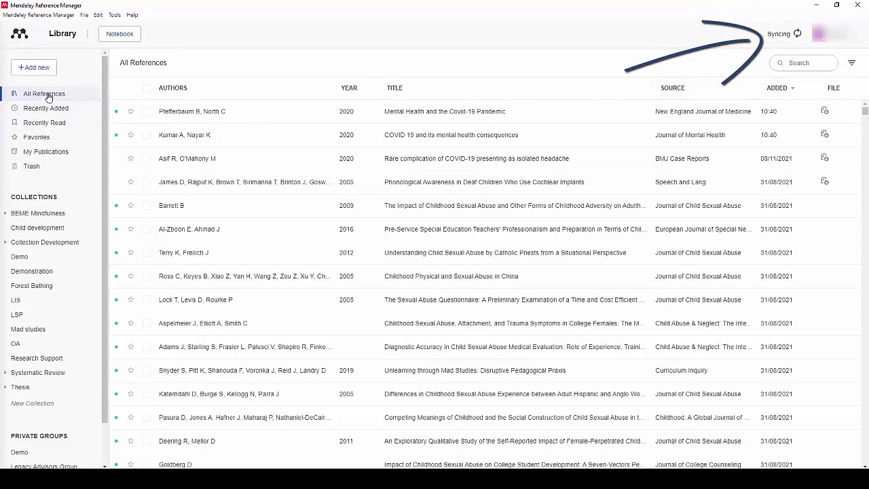
left_click(21, 257)
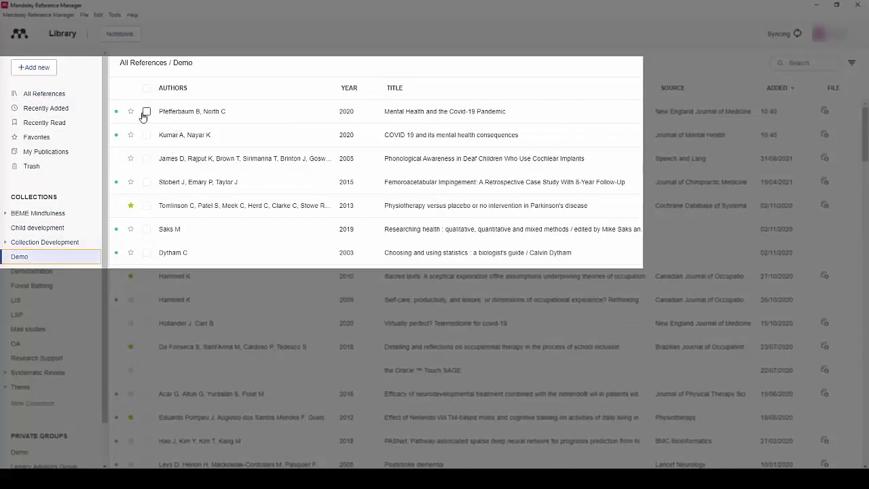
left_click(146, 112)
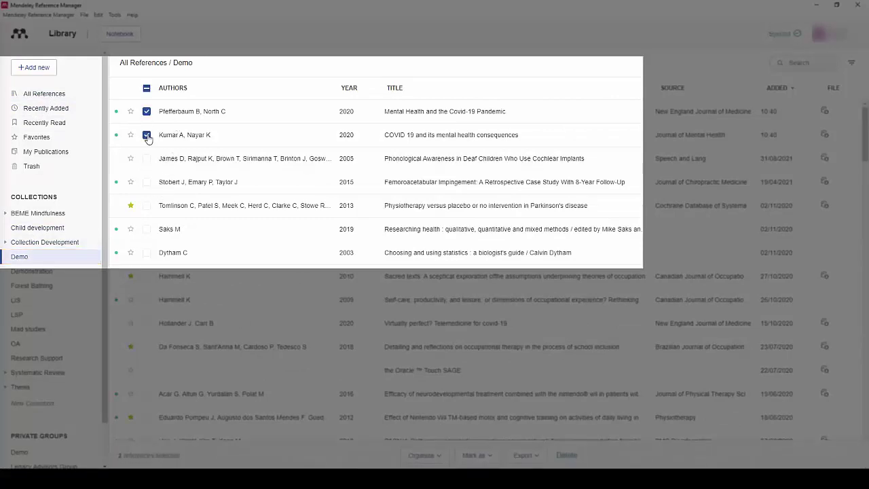
left_click(146, 135)
left_click(146, 111)
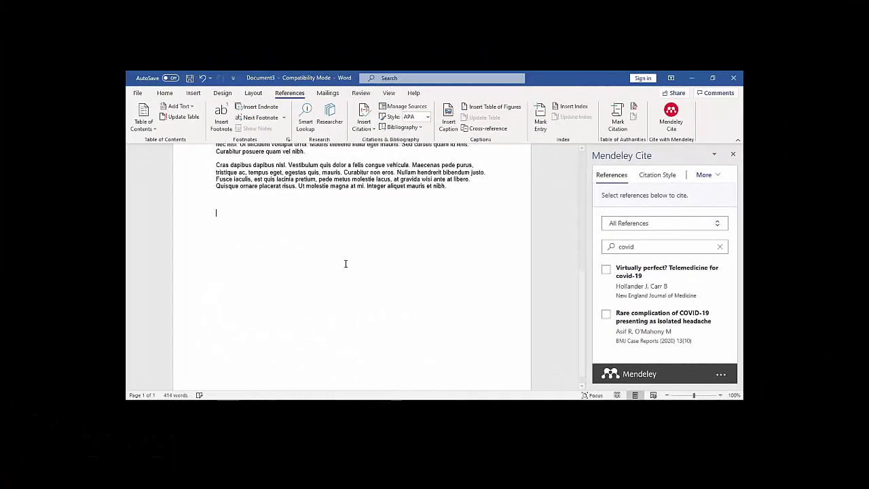
In Word, add the heading "Bibliography" below the last paragraph and look through the citation styles in Mendeley Cite
key("Return")
type("Bibliography")
left_click(665, 179)
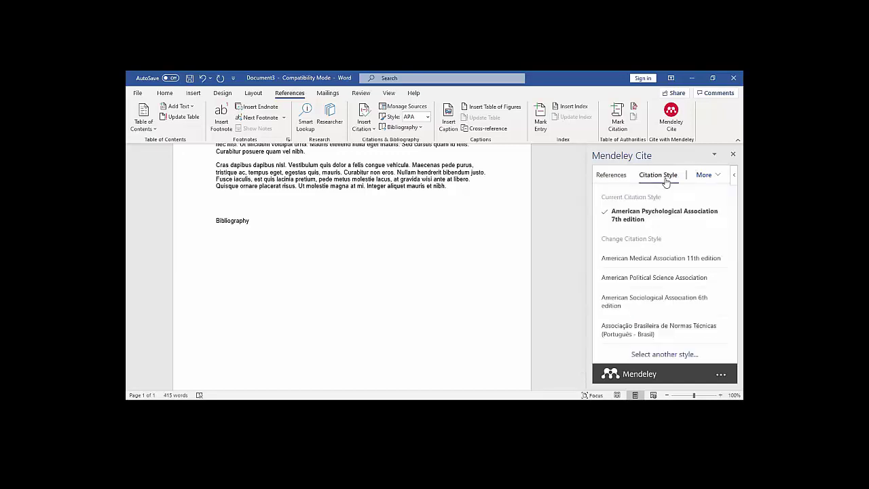
left_click(704, 176)
left_click(613, 178)
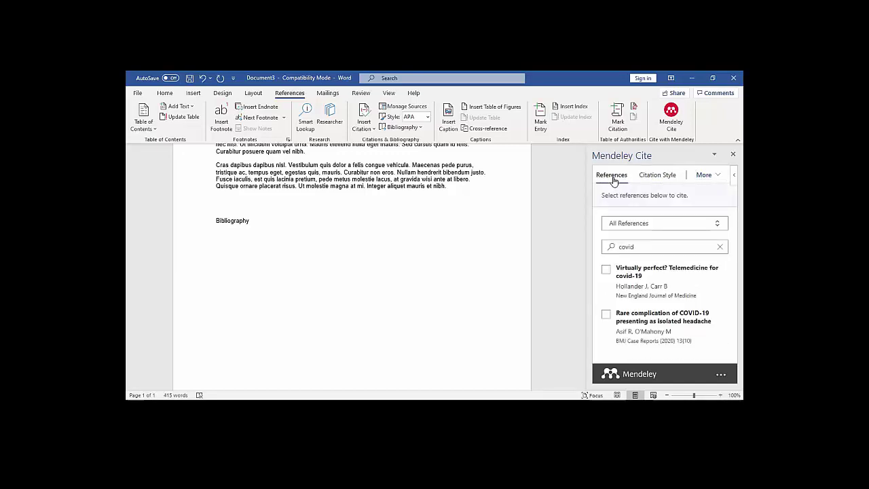
Insert the Mendeley Cite bibliography below the "Bibliography" heading
left_click(715, 178)
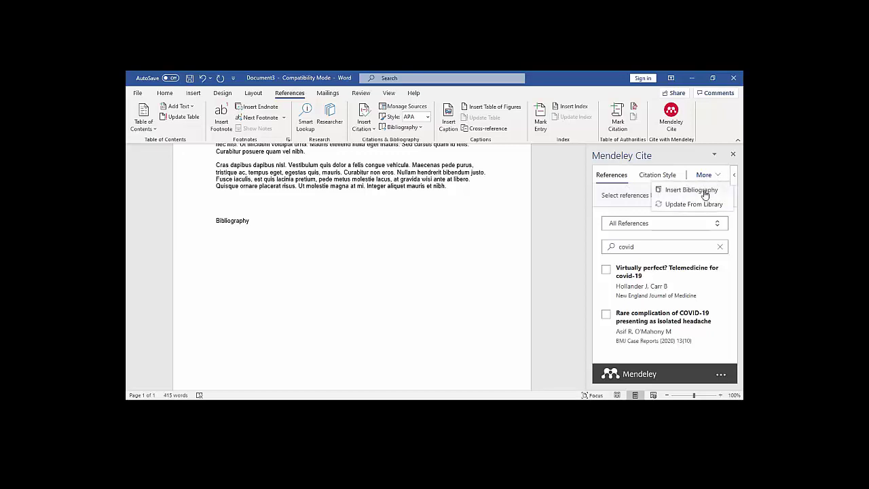
left_click(706, 192)
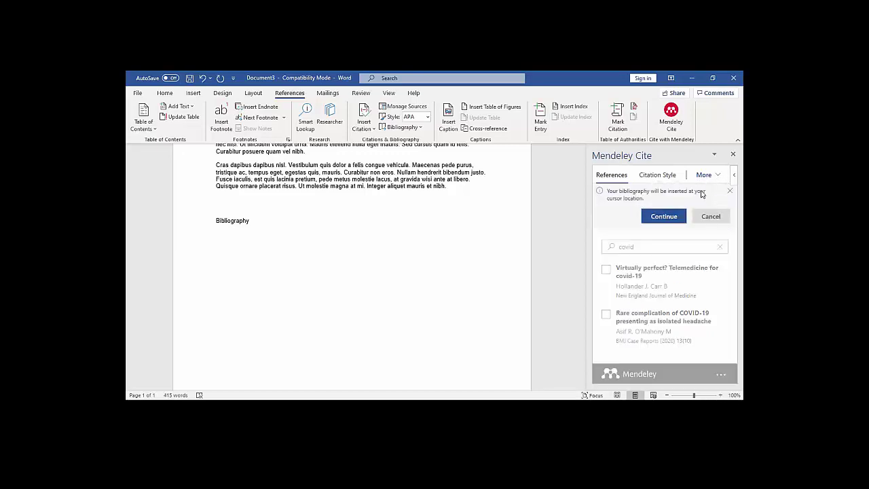
left_click(671, 218)
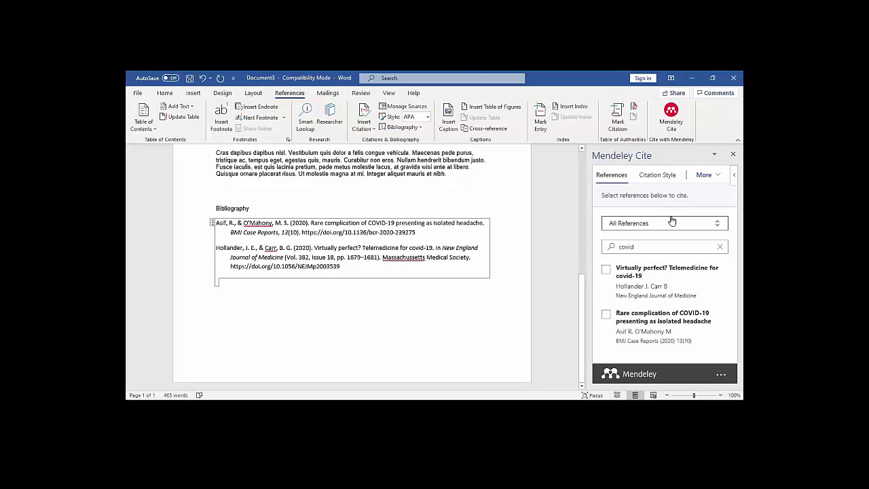